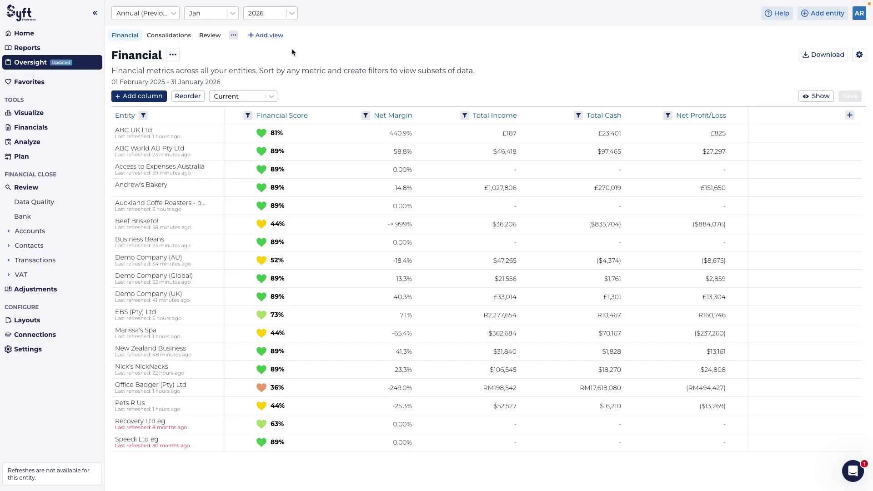
Step: Create an oversight view from scratch with the VAT/GST (COA) financial column and name it Tax Review
{"action": "left_click", "coordinate": [265, 36]}
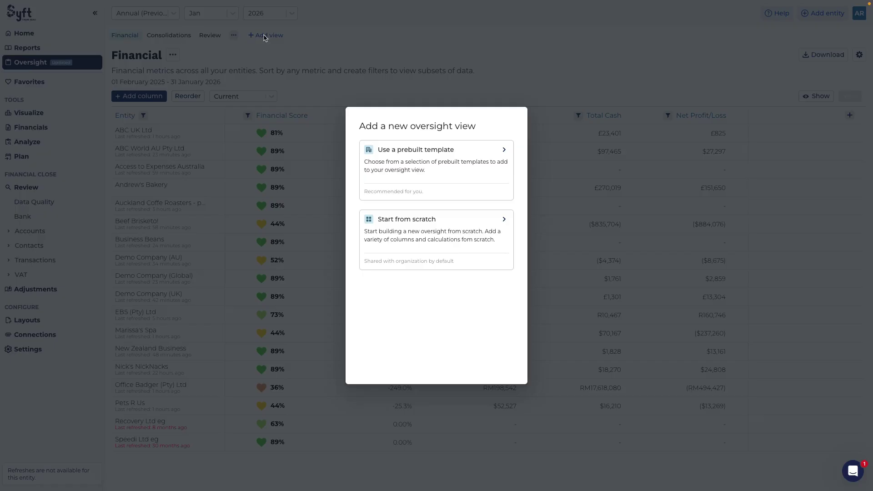
{"action": "left_click", "coordinate": [419, 231]}
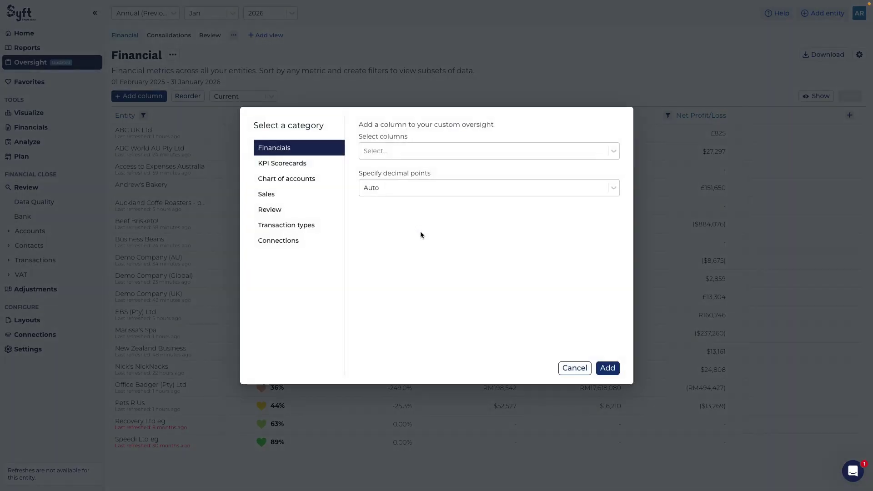
{"action": "left_click", "coordinate": [424, 154]}
{"action": "type", "text": "vat"}
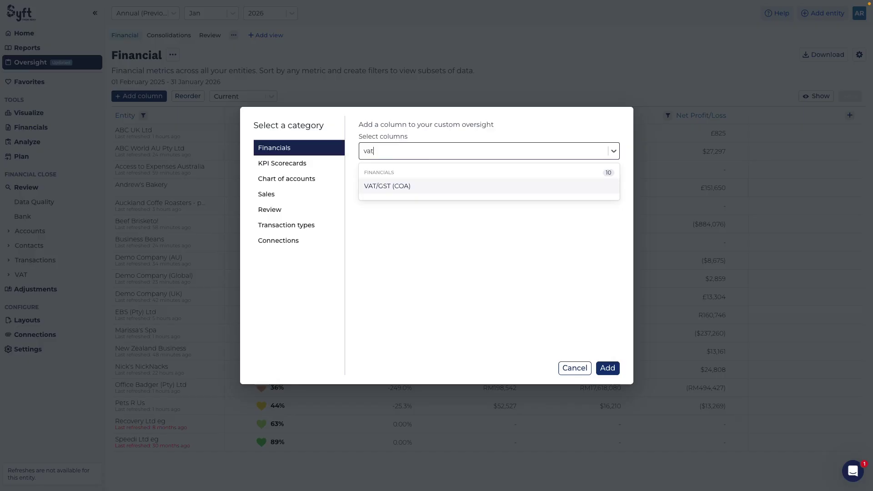
{"action": "left_click", "coordinate": [432, 186]}
{"action": "left_click", "coordinate": [569, 334]}
{"action": "left_click", "coordinate": [608, 369]}
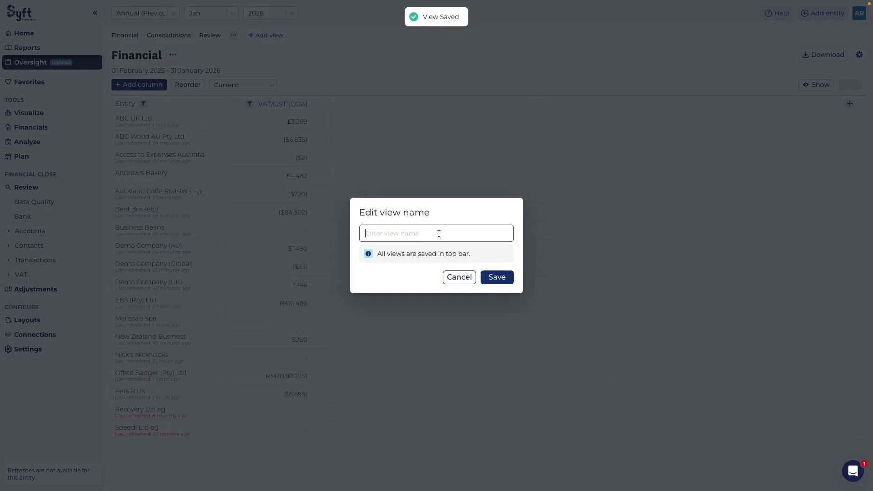
{"action": "type", "text": "Tax Review"}
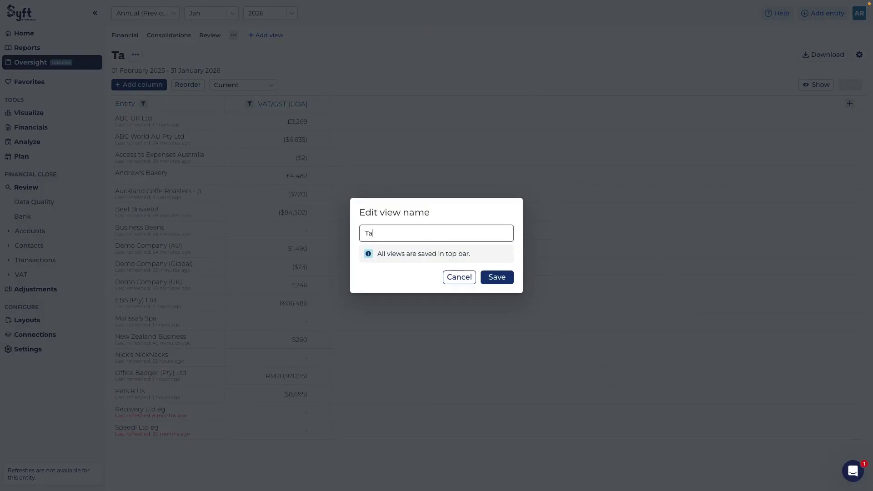
{"action": "left_click", "coordinate": [498, 278]}
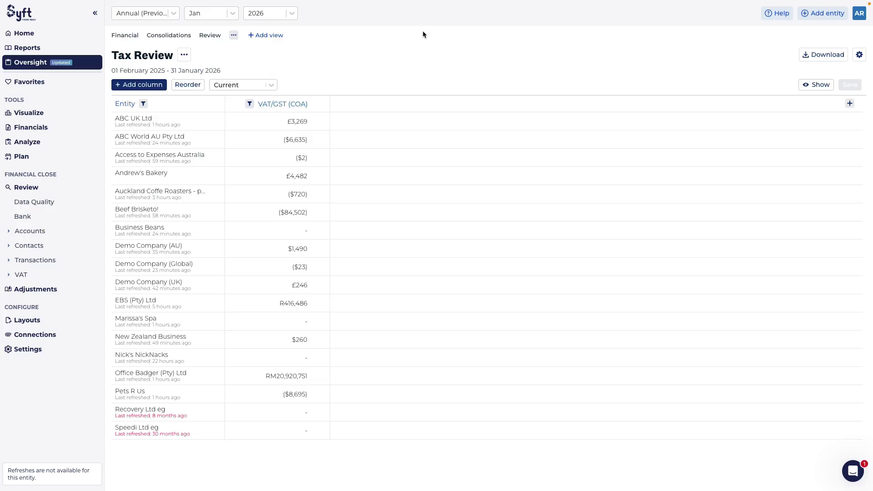
Step: Start adding Review columns to the Tax Review view, selecting Contacts Assigned to Multiple Tax Codes
{"action": "left_click", "coordinate": [138, 86]}
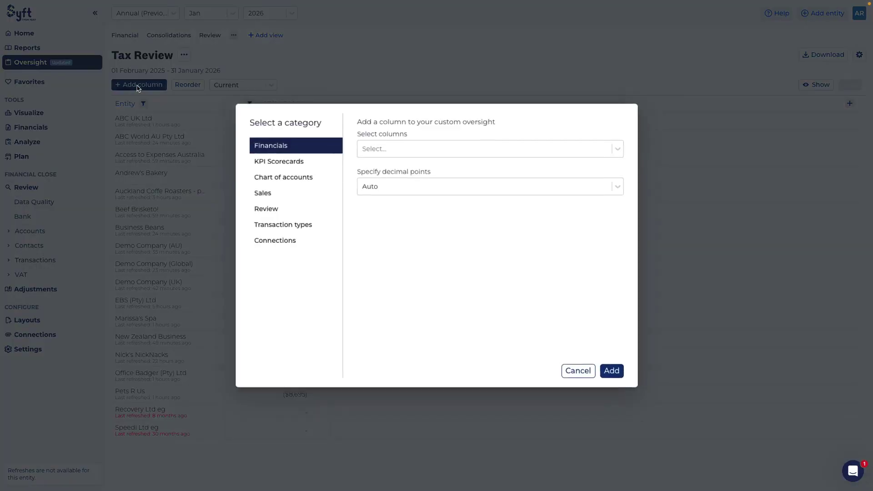
{"action": "left_click", "coordinate": [295, 212]}
{"action": "left_click", "coordinate": [378, 156]}
{"action": "scroll", "coordinate": [441, 256], "scroll_direction": "down", "scroll_amount": 2}
{"action": "scroll", "coordinate": [442, 256], "scroll_direction": "down", "scroll_amount": 3}
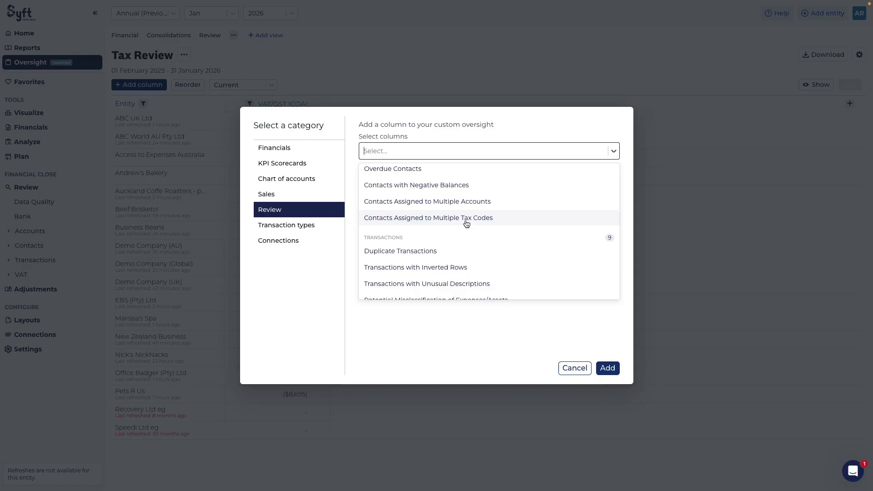
{"action": "left_click", "coordinate": [467, 223]}
Step: Include Tax Review Account Defaults, Tax Review Differences in Accounts and Potential VAT under claimed, add the selected columns and save the view
{"action": "scroll", "coordinate": [471, 245], "scroll_direction": "down", "scroll_amount": 3}
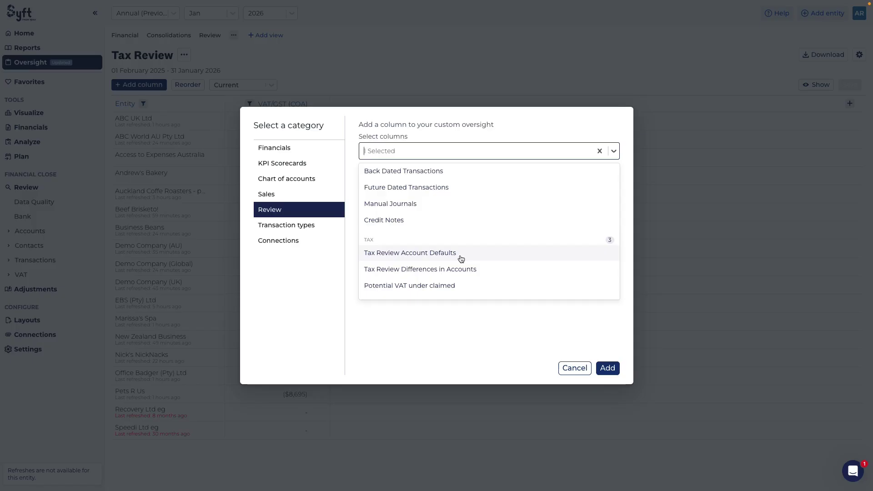
{"action": "left_click", "coordinate": [460, 259]}
{"action": "left_click", "coordinate": [460, 270]}
{"action": "left_click", "coordinate": [457, 286]}
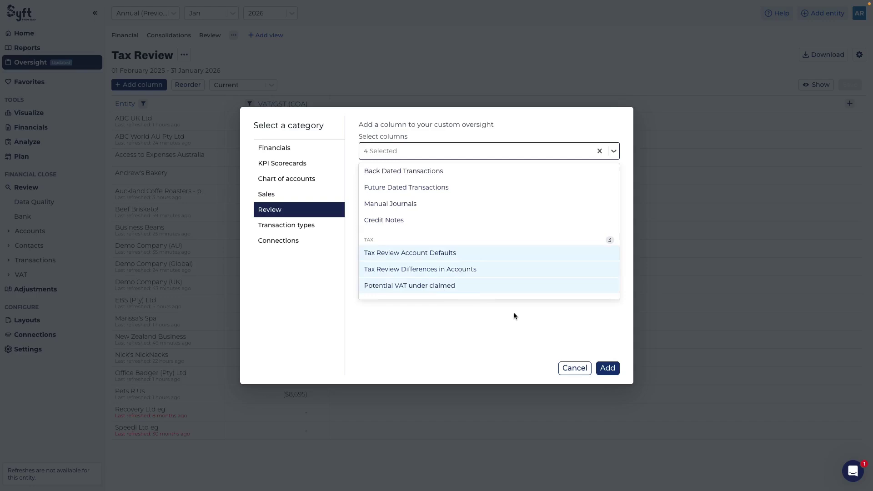
{"action": "left_click", "coordinate": [514, 314]}
{"action": "left_click", "coordinate": [607, 368]}
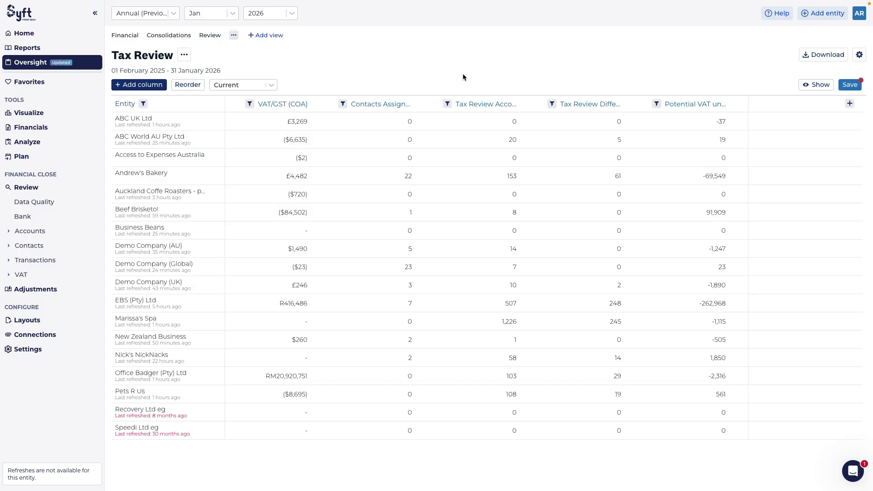
{"action": "left_click", "coordinate": [856, 86]}
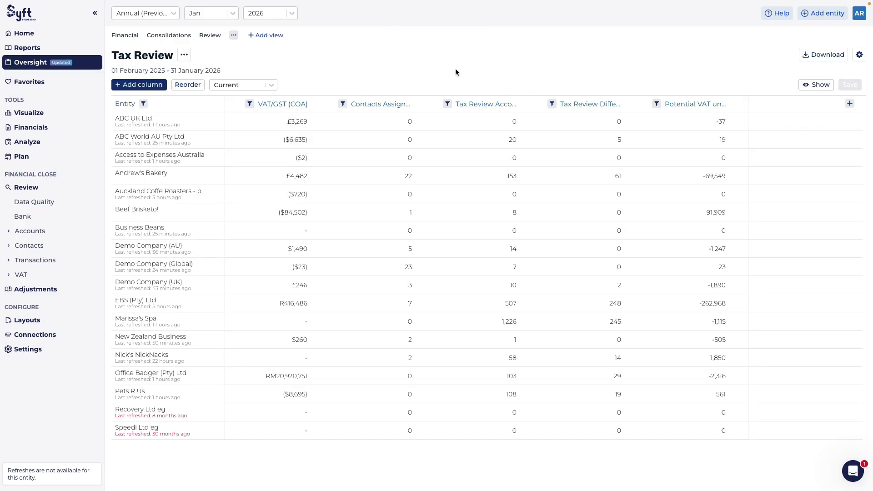
Step: From Andrew's Bakery's Data Quality report, open the contacts assigned to multiple tax codes and expand the first customer's breakdown
{"action": "left_click", "coordinate": [150, 174]}
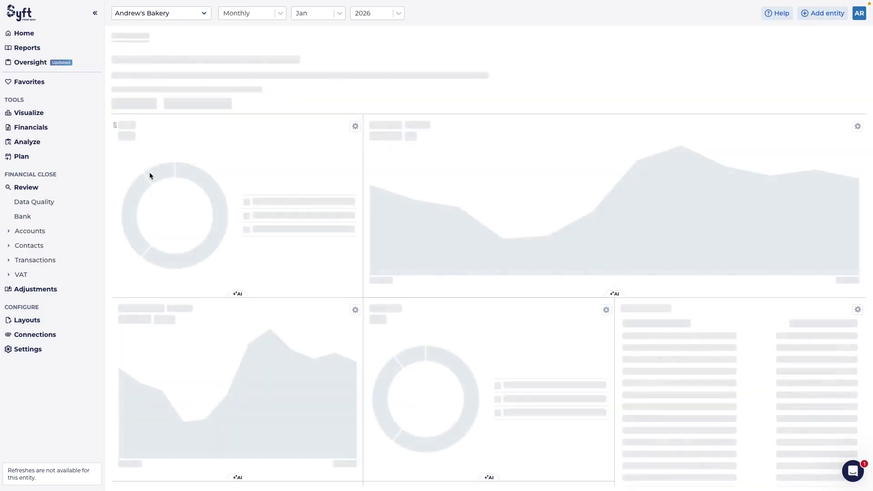
{"action": "left_click", "coordinate": [53, 202]}
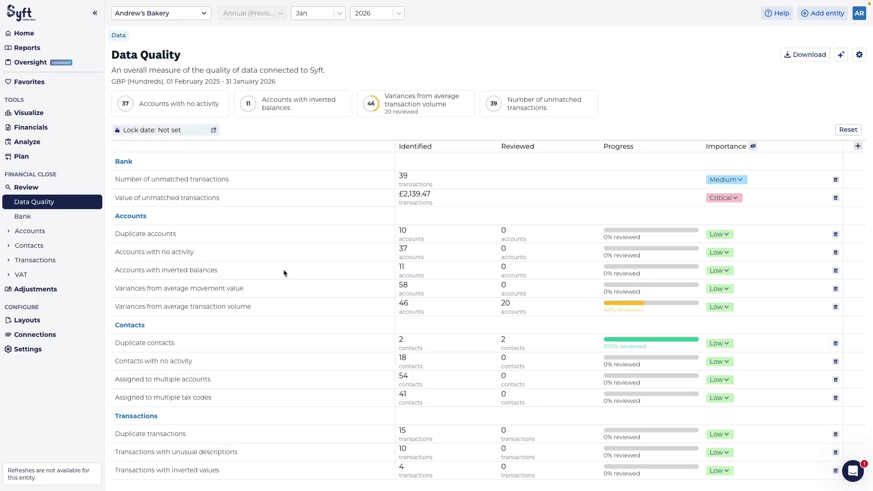
{"action": "scroll", "coordinate": [283, 271], "scroll_direction": "down", "scroll_amount": 2}
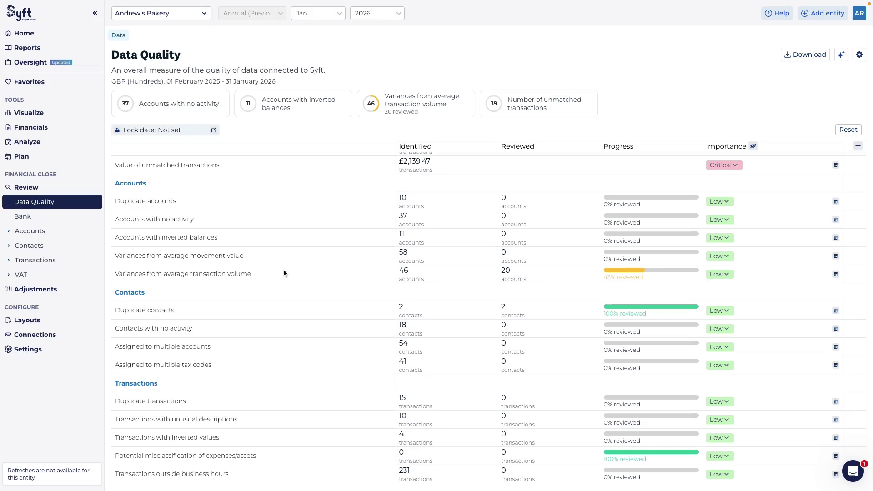
{"action": "scroll", "coordinate": [284, 272], "scroll_direction": "down", "scroll_amount": 1}
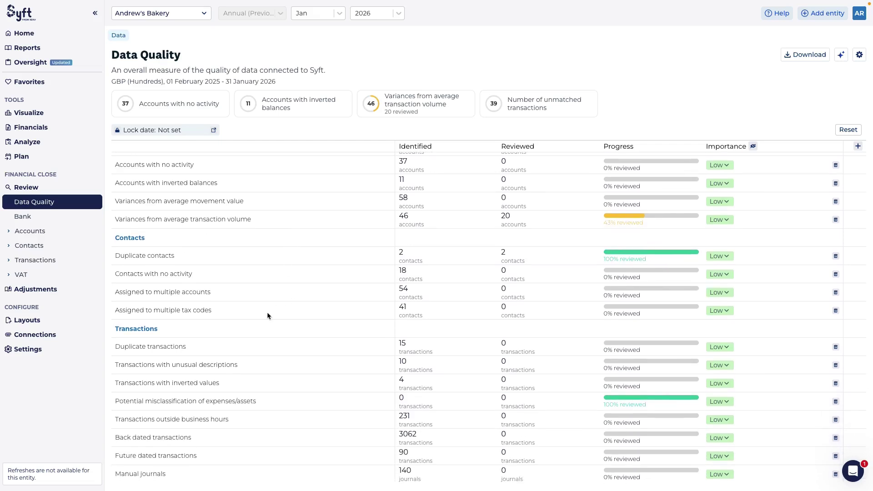
{"action": "left_click", "coordinate": [178, 311]}
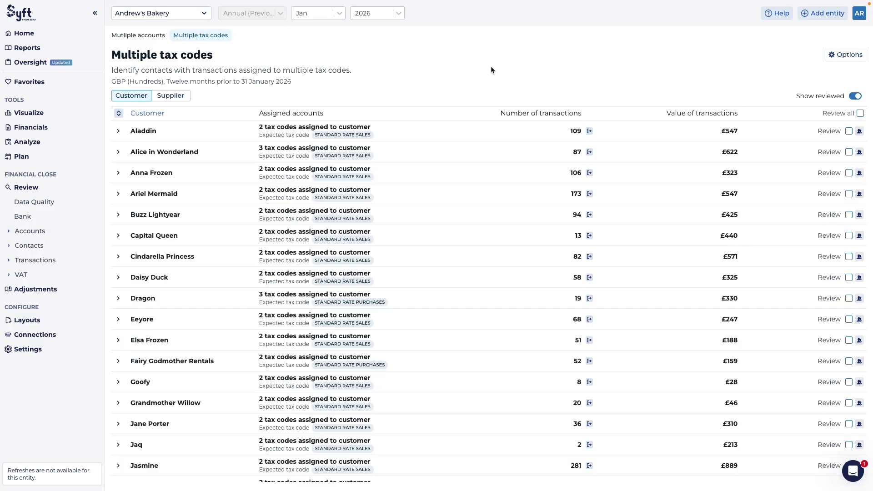
{"action": "left_click", "coordinate": [118, 131]}
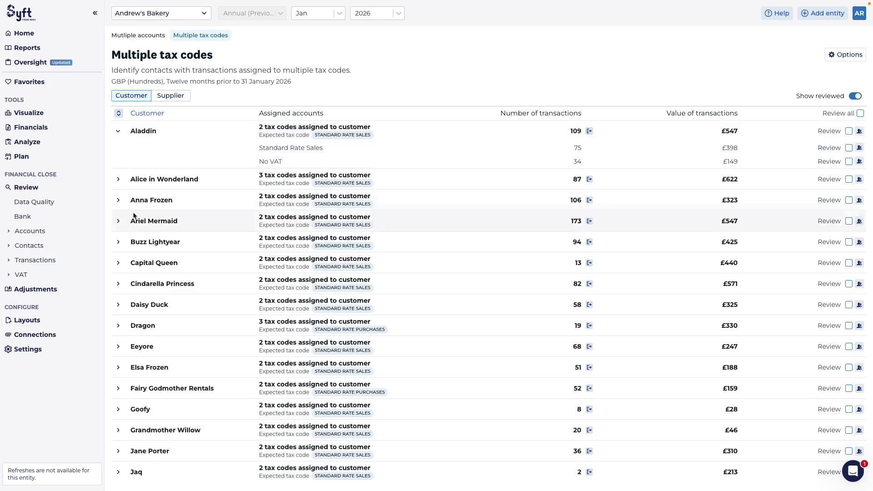
Step: Examine the entity's VAT Tax Review overview and its Tax Report by transaction, including the available grouping options
{"action": "left_click", "coordinate": [39, 275]}
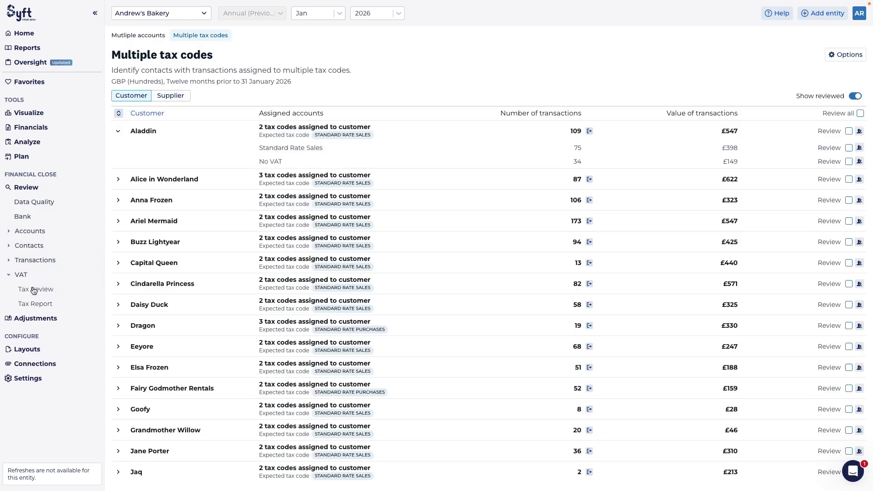
{"action": "left_click", "coordinate": [35, 289]}
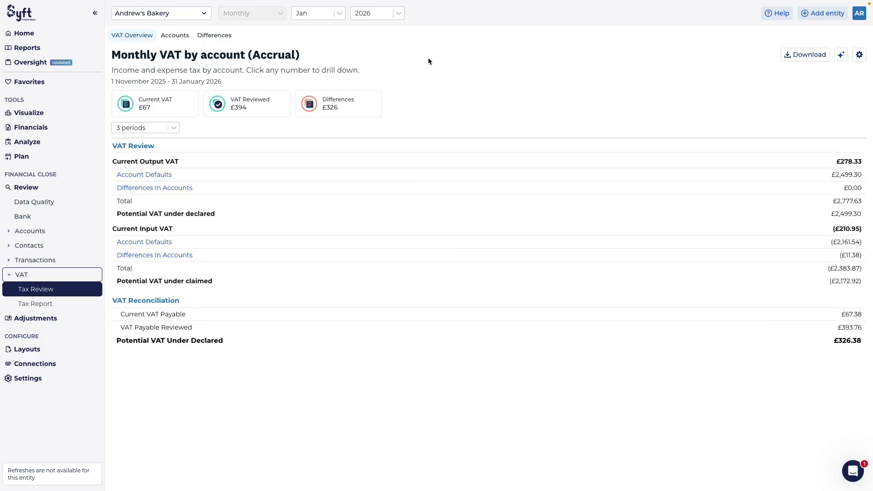
{"action": "left_click", "coordinate": [62, 307]}
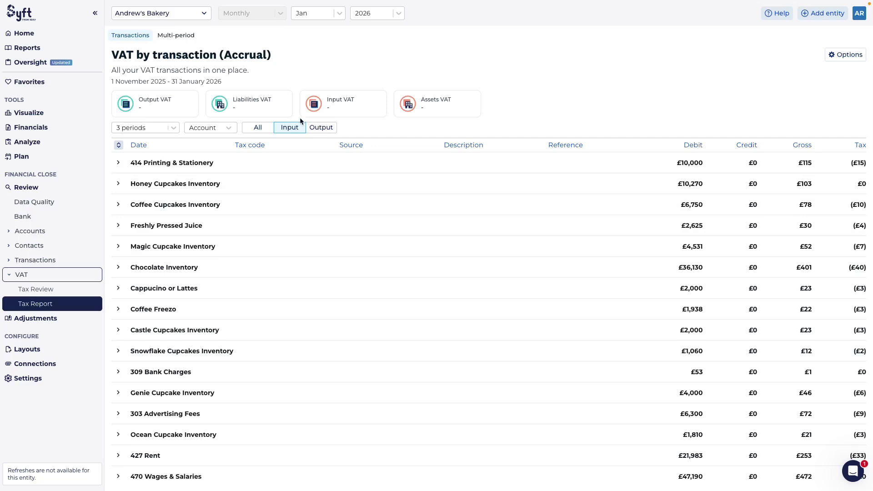
{"action": "left_click", "coordinate": [230, 129]}
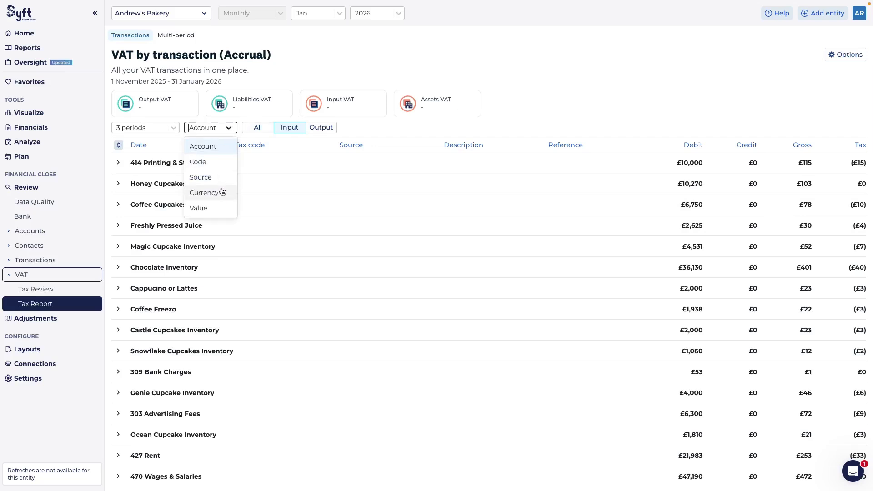
{"action": "left_click", "coordinate": [391, 62]}
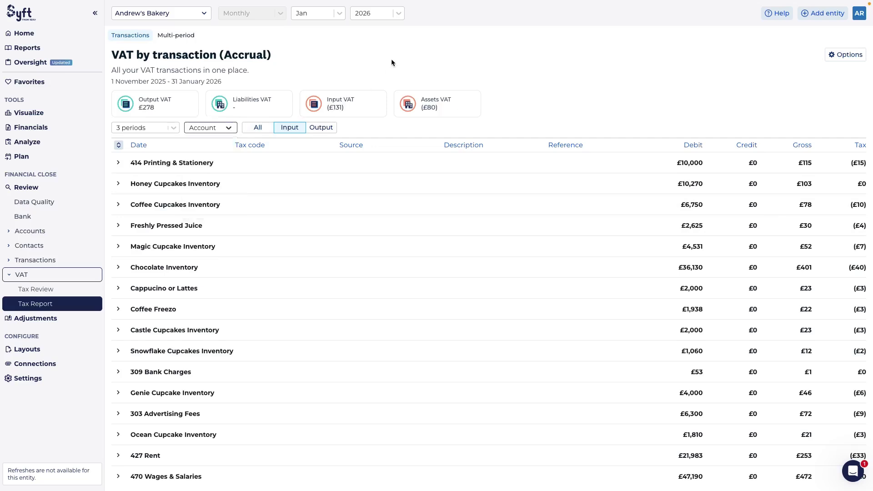
Step: Show the multi-period VAT report by account as percentages and expand the Input VAT accounts
{"action": "left_click", "coordinate": [179, 38]}
{"action": "left_click", "coordinate": [268, 128]}
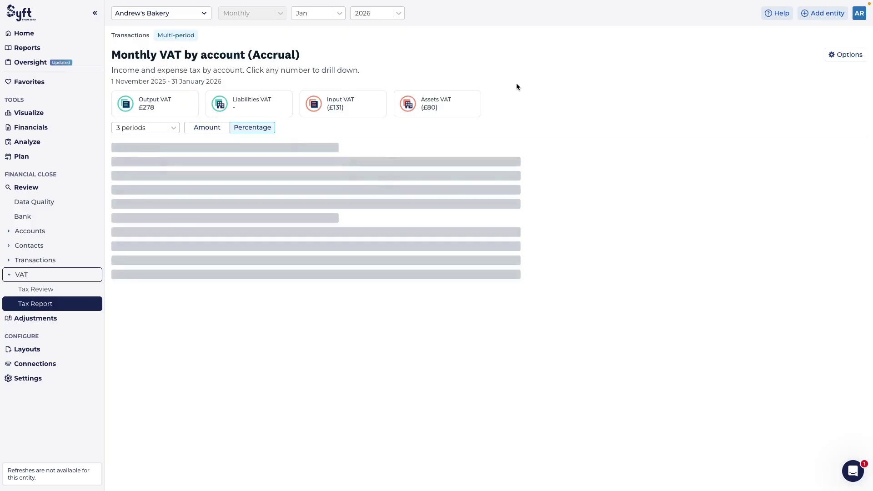
{"action": "left_click", "coordinate": [119, 162]}
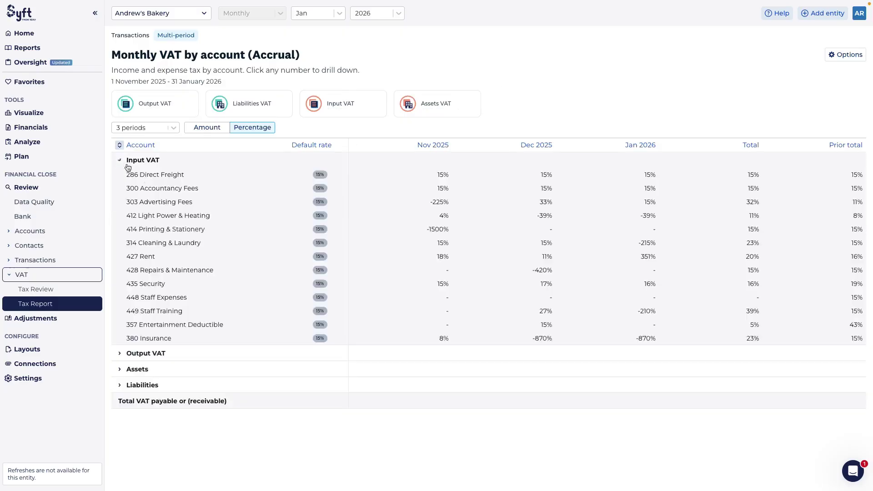